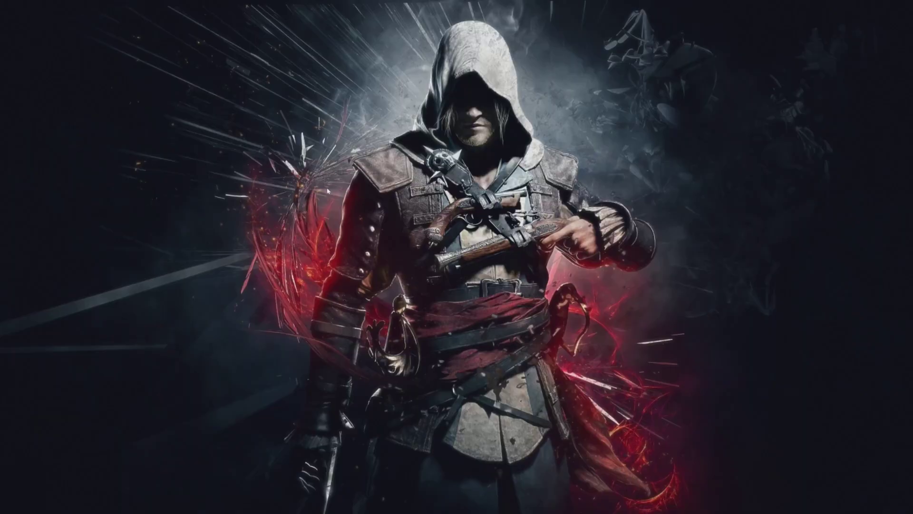
Set the multiple displays mode in the Windows display settings to Duplicate these displays.
right_click(282, 167)
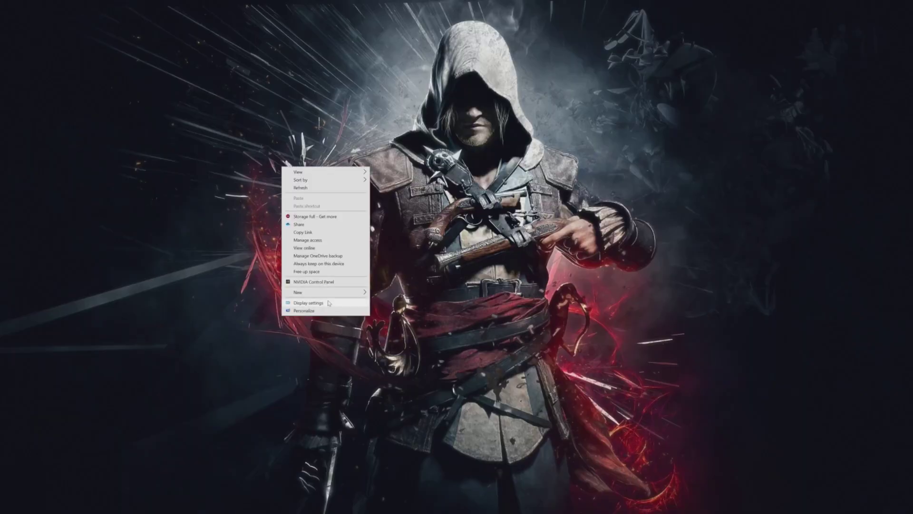
click(329, 304)
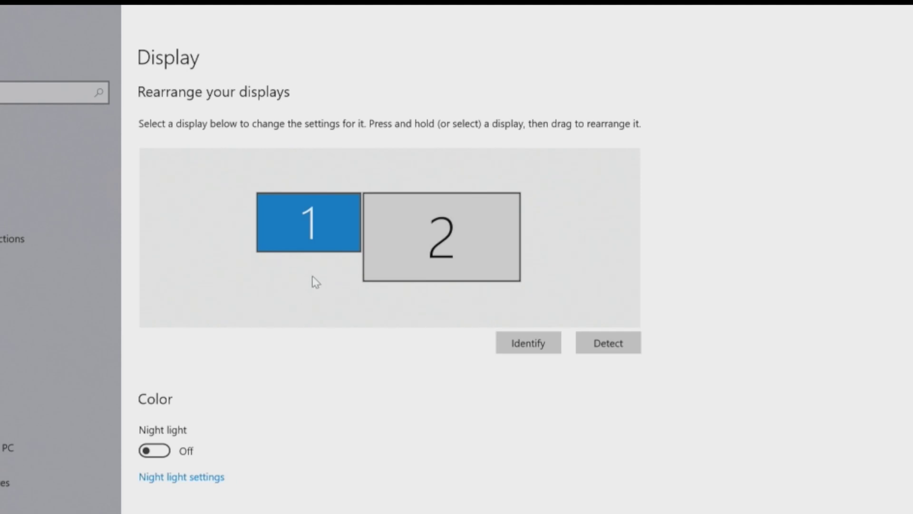
scroll(316, 282, down, 2)
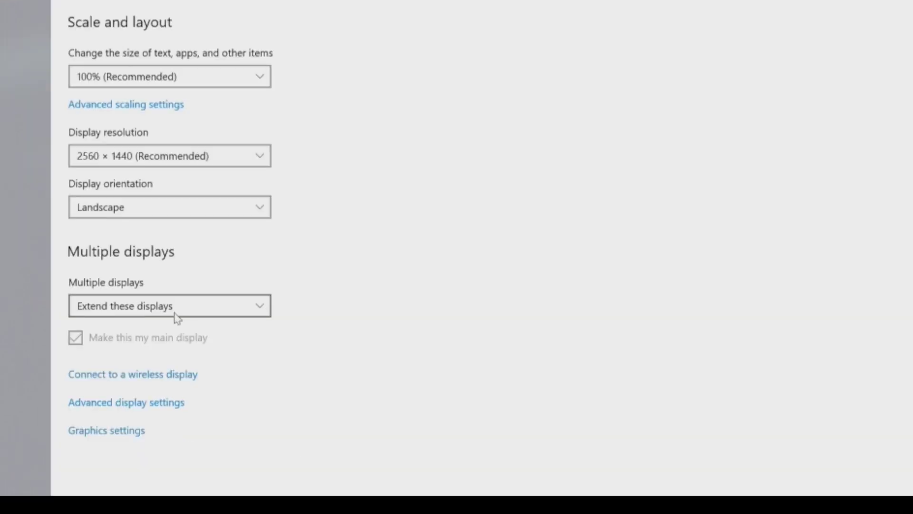
click(177, 316)
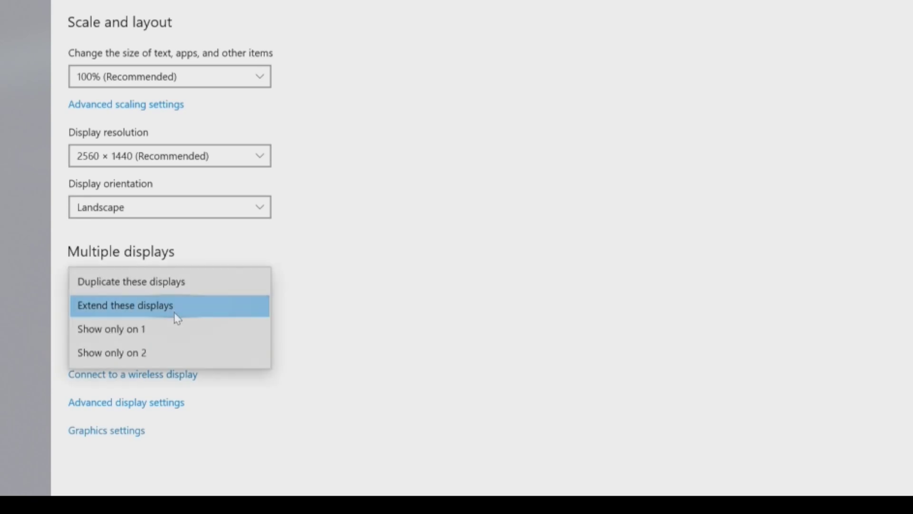
click(177, 282)
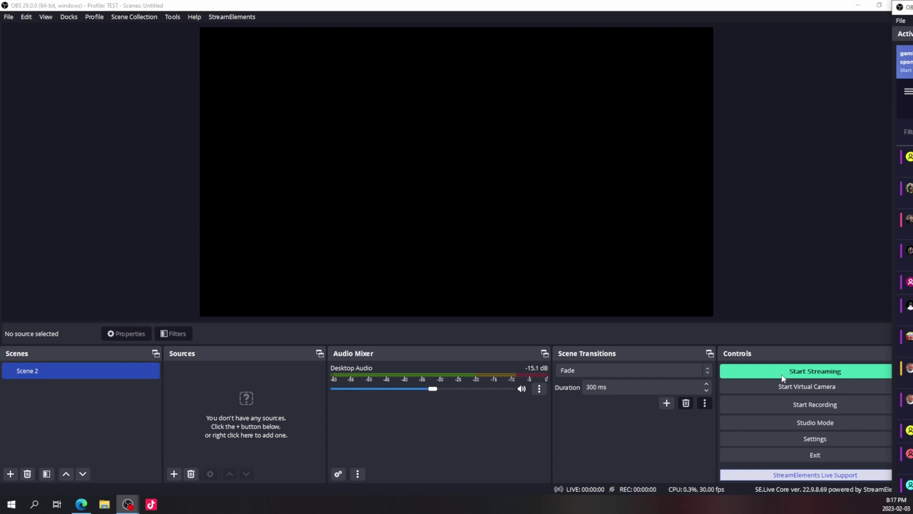
Switch to OBS and add a new Video Capture Device source named "elgato" to Scene 2.
click(628, 423)
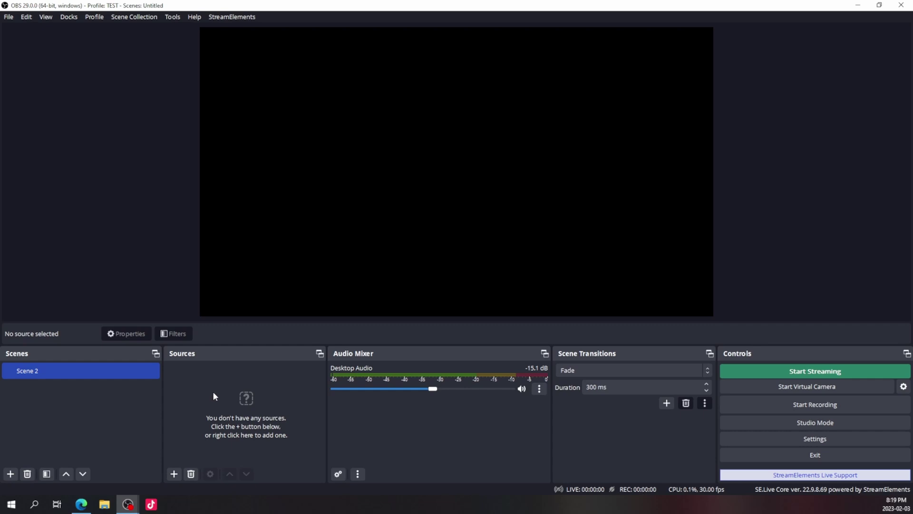
click(178, 473)
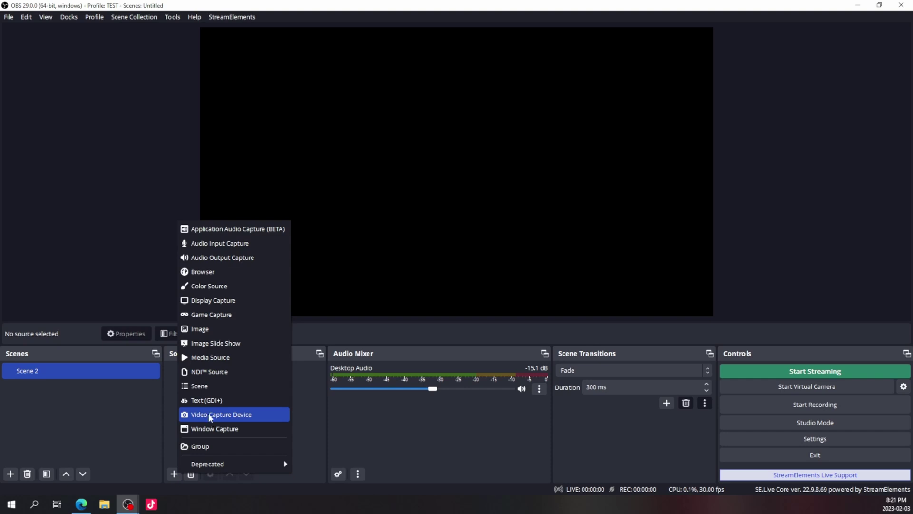
click(209, 415)
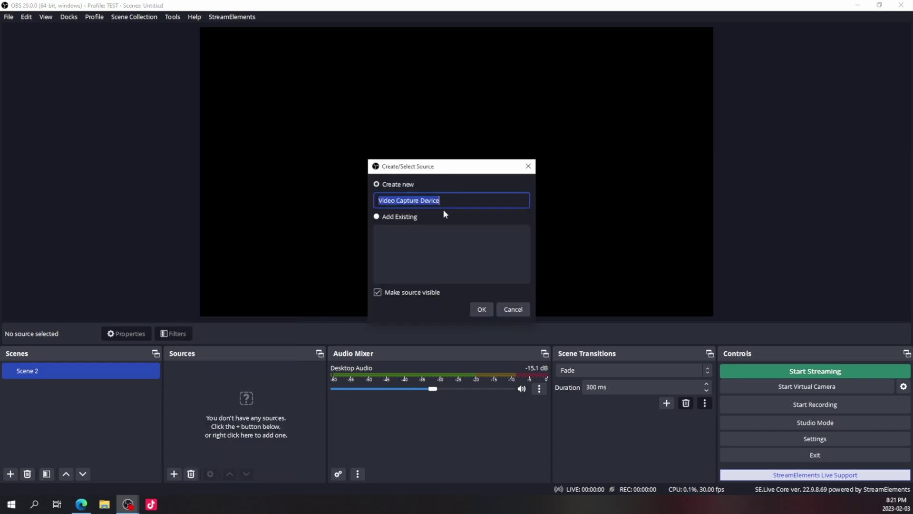
text(ELAGTO)
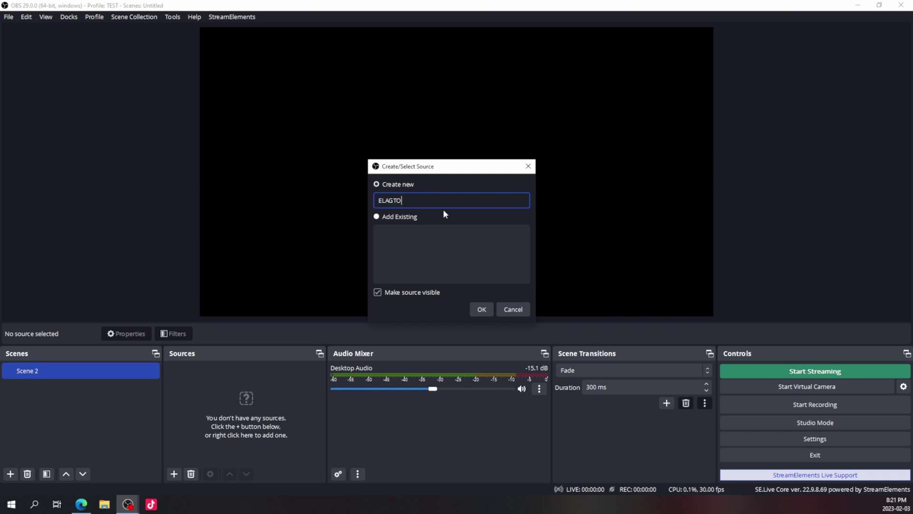
key(BackSpace)
key(BackSpace)
key(BackSpace)
key(BackSpace)
key(BackSpace)
key(BackSpace)
text(elgato)
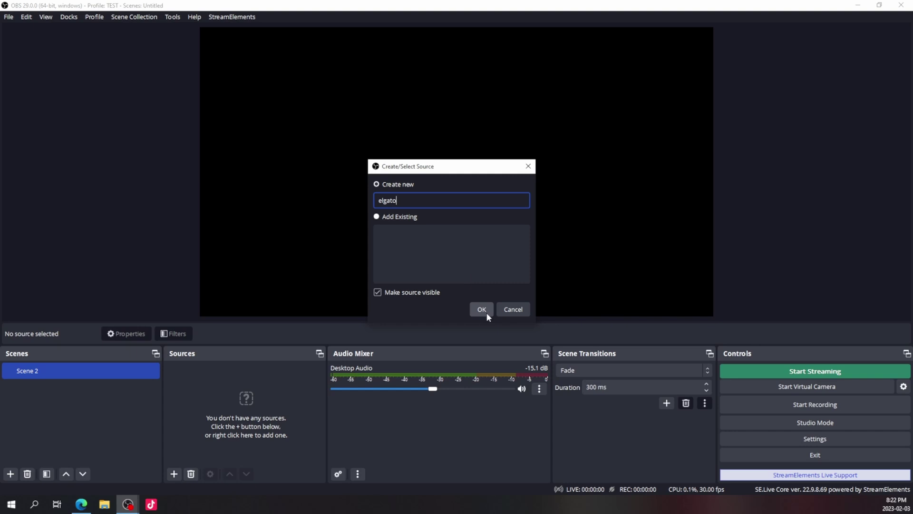
click(481, 309)
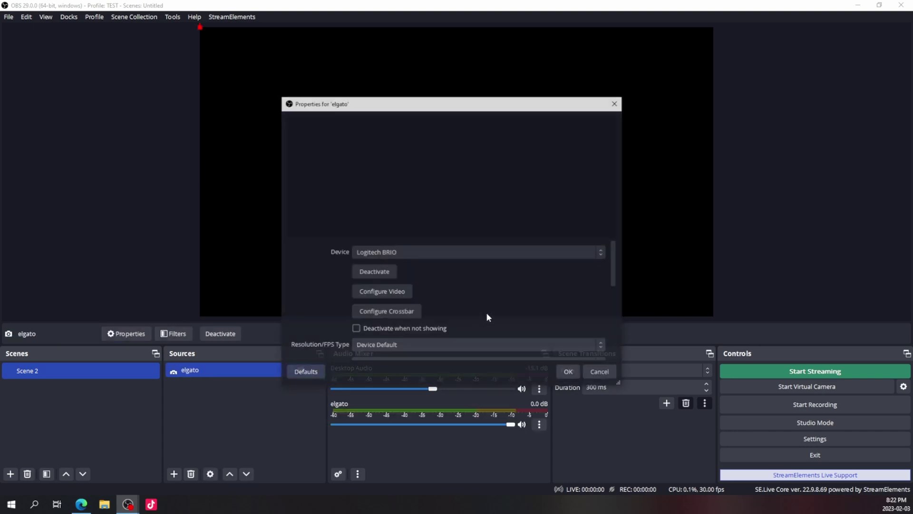
Set the elgato source's capture device to Game Capture HD60 S+ and accept its properties.
click(448, 253)
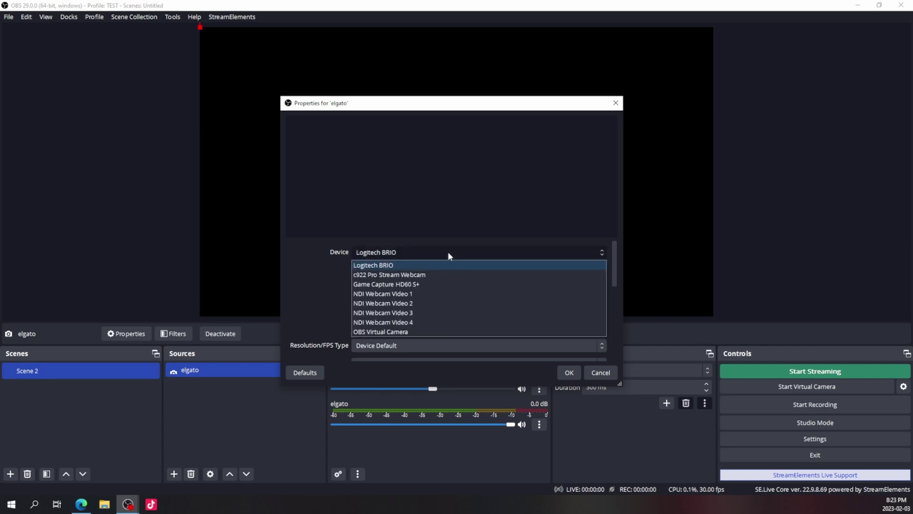
click(446, 285)
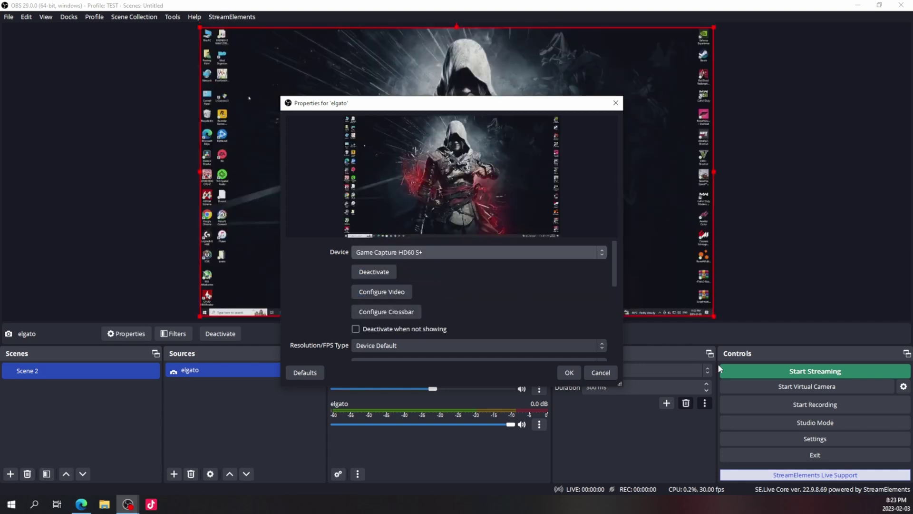
click(570, 373)
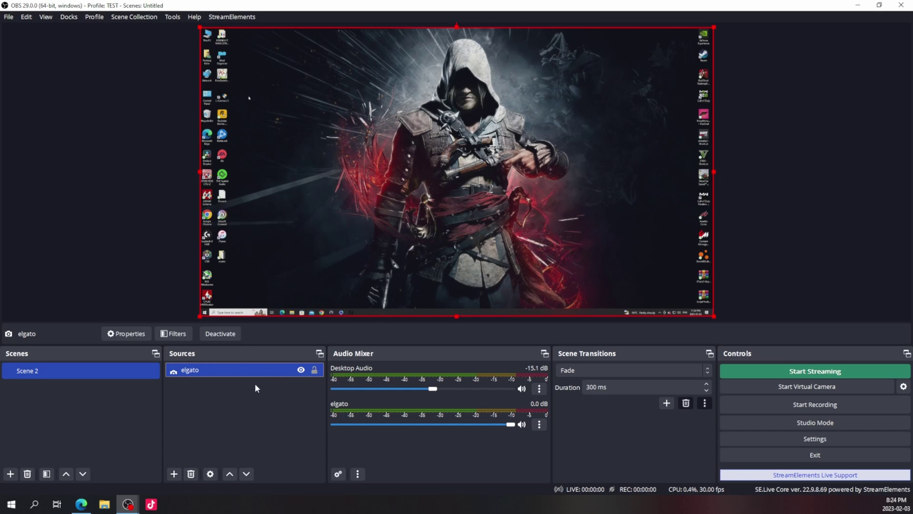
Add a new Browser source named "gameplay" to Scene 2.
click(174, 474)
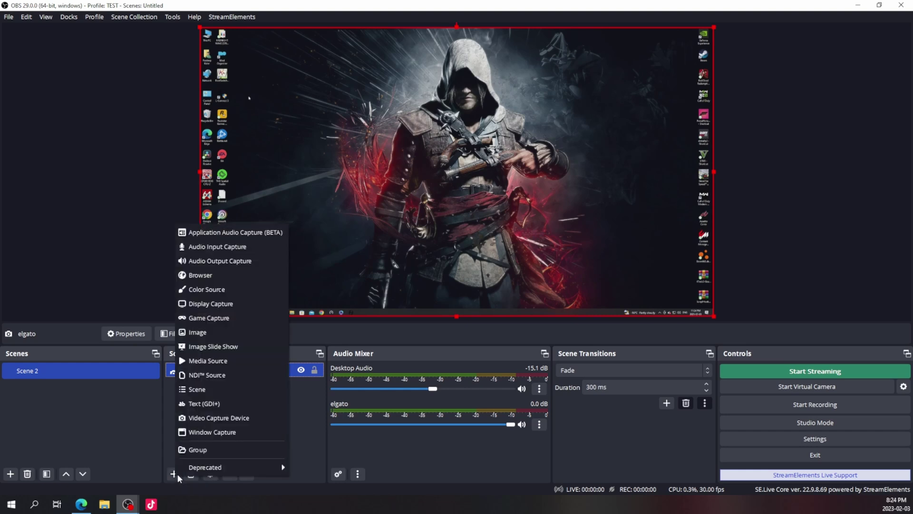
click(203, 280)
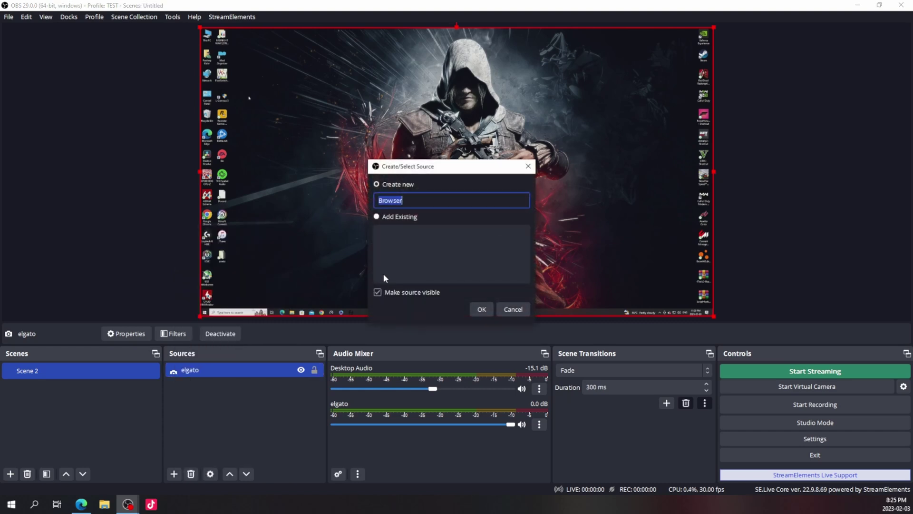
text(gameplay)
click(480, 309)
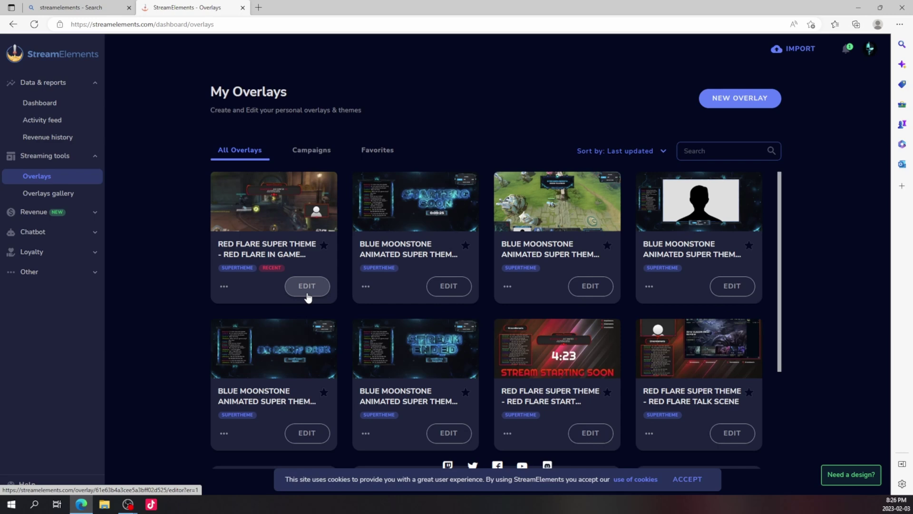
Switch to the StreamElements overlays page, preview the Red Flare In Game overlay in its editor, and copy that overlay's URL.
click(308, 294)
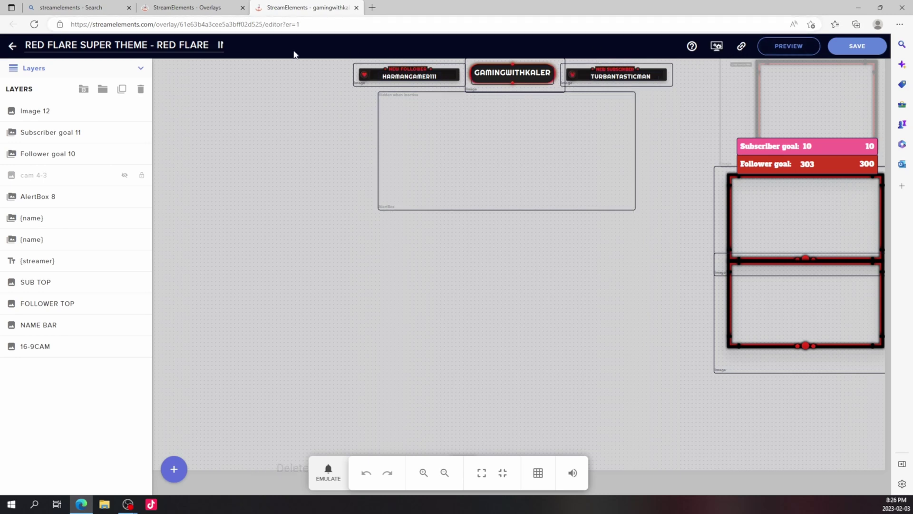
click(356, 8)
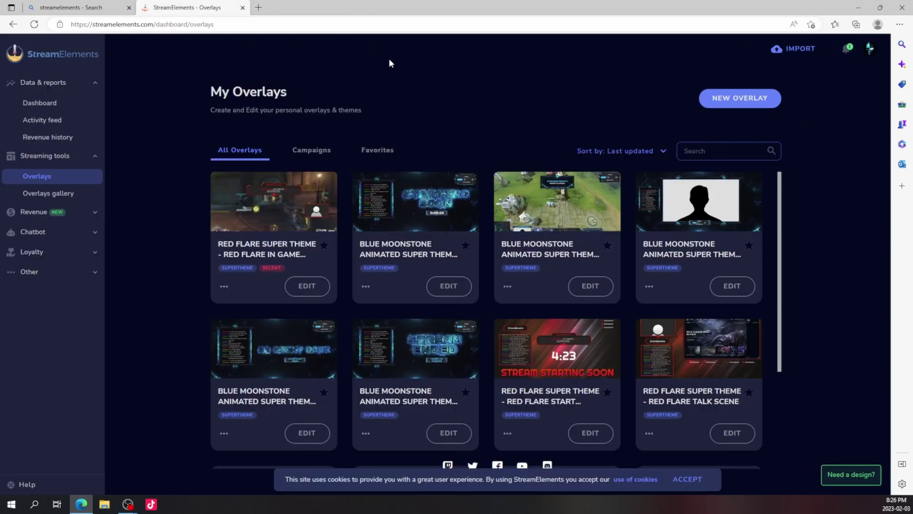
click(224, 286)
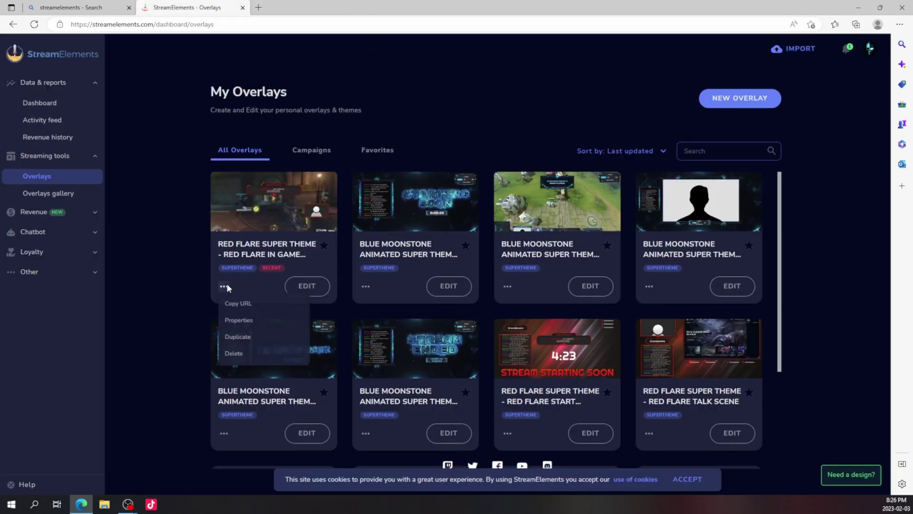
click(264, 314)
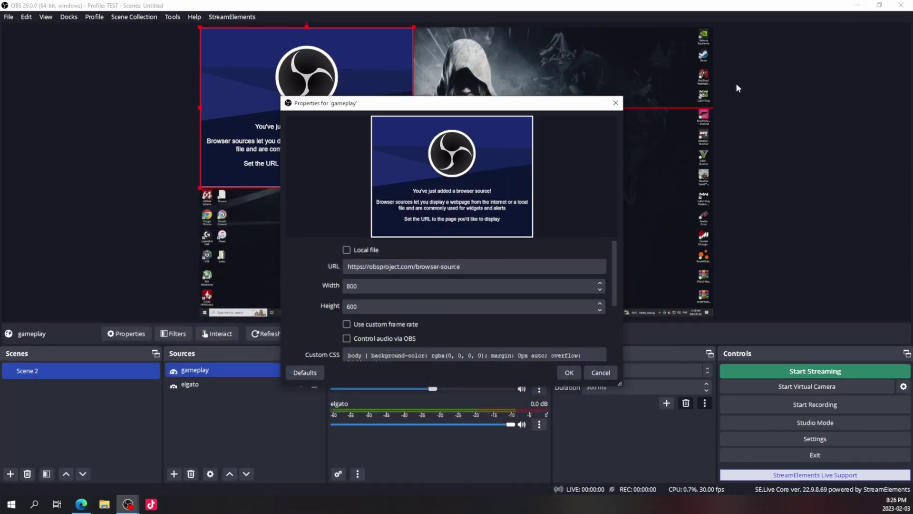
Paste the private overlay URL into the gameplay browser source in OBS and set its size to 1920 wide by 1080 high.
drag(493, 266, 288, 259)
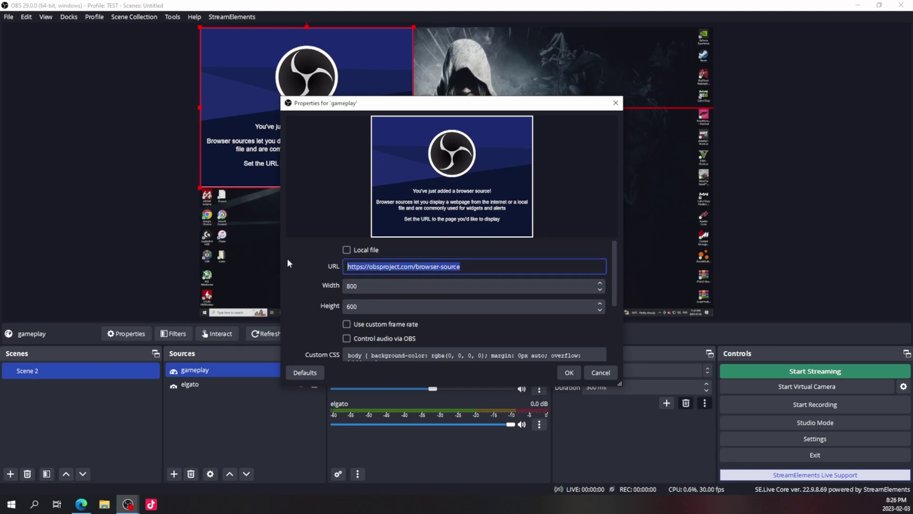
key(ctrl+v)
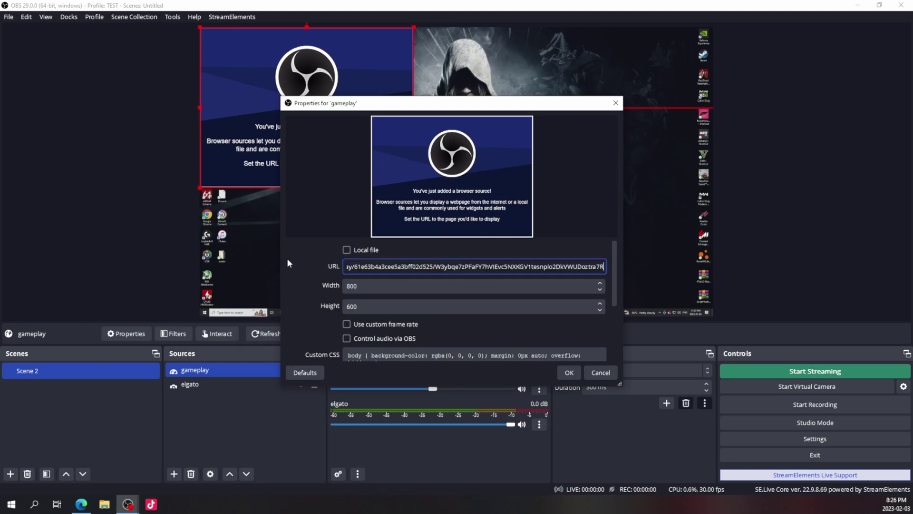
click(362, 285)
drag(362, 286, 339, 286)
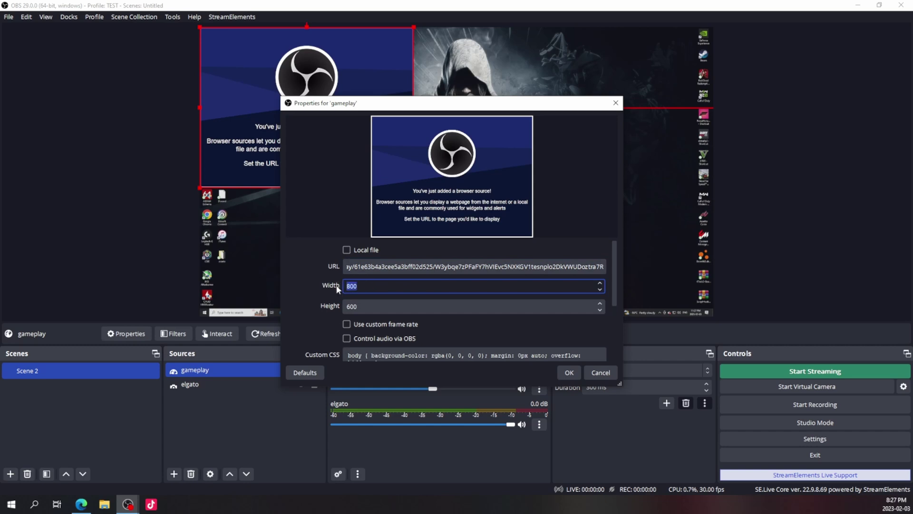
text(1920)
key(Tab)
text(1080)
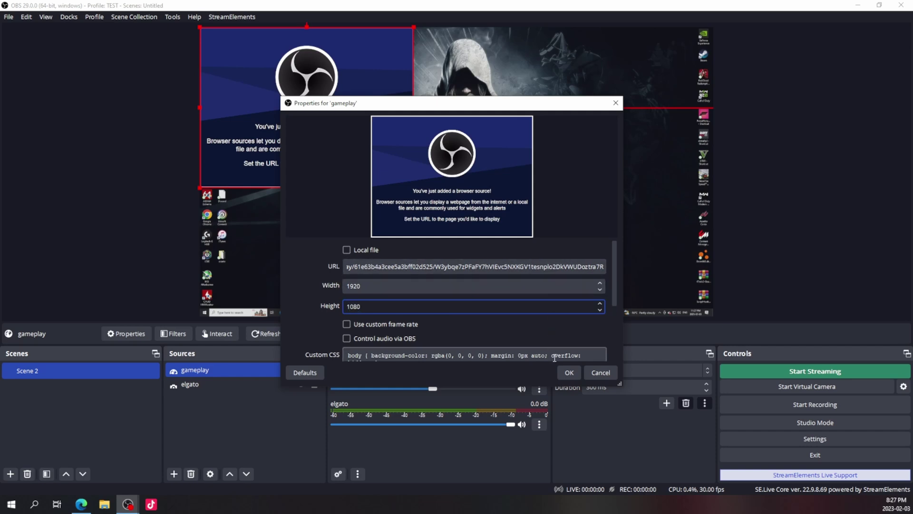
scroll(523, 352, down, 2)
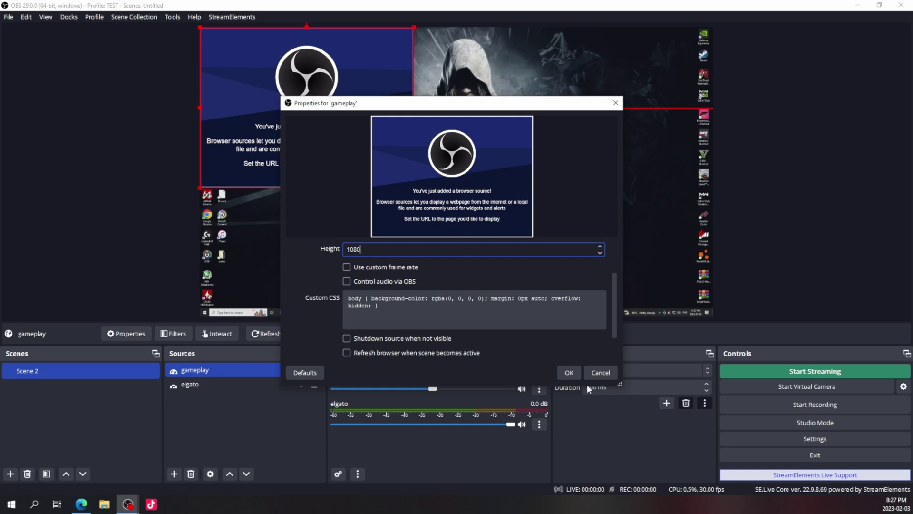
click(570, 373)
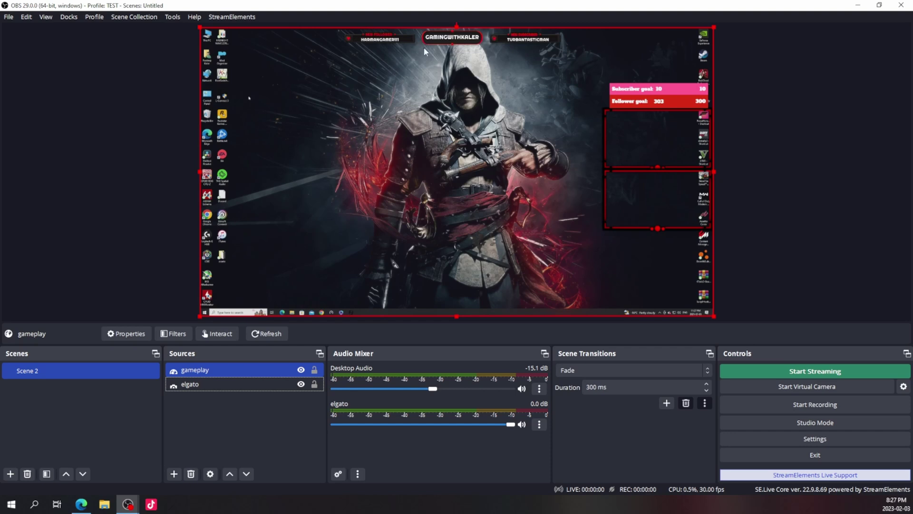
Move the gameplay source below the elgato source in the source order.
click(254, 411)
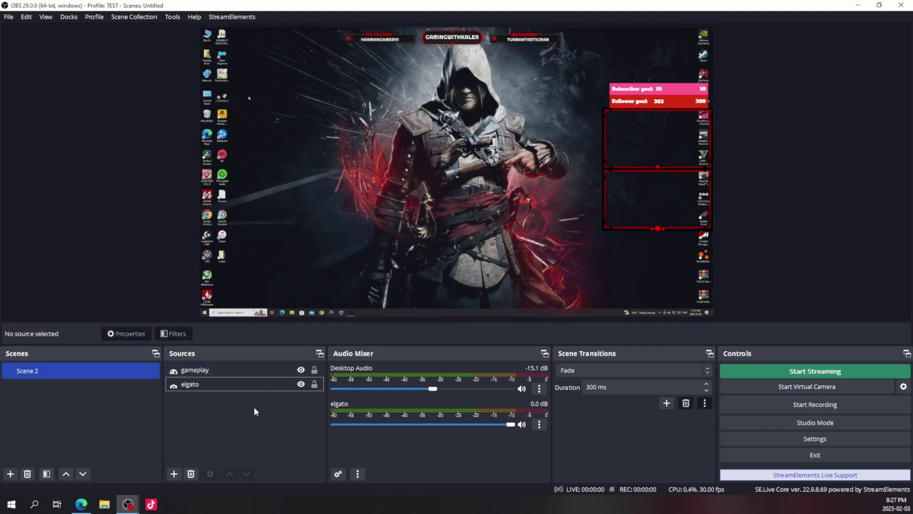
click(235, 384)
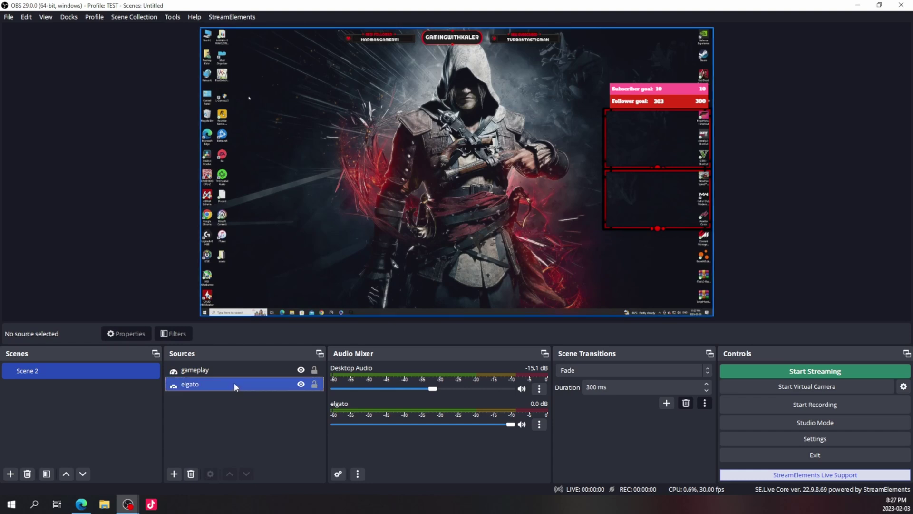
click(234, 383)
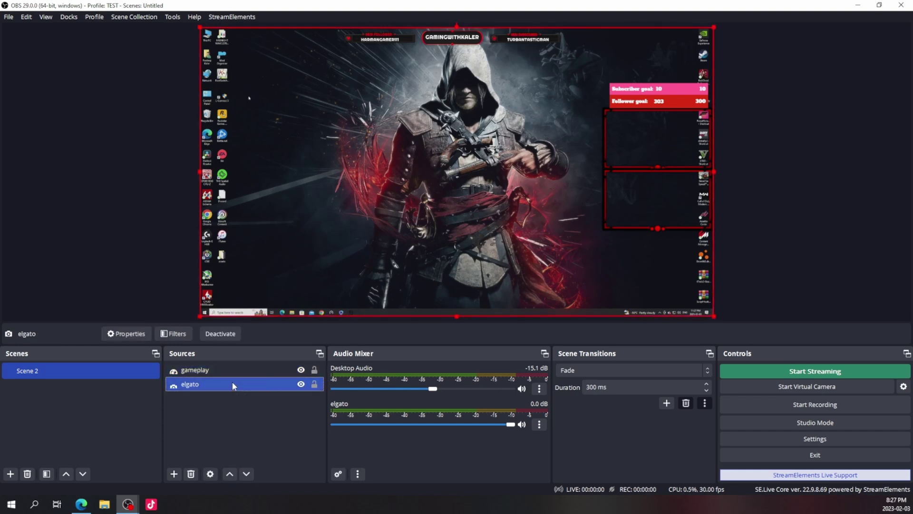
drag(227, 371, 228, 394)
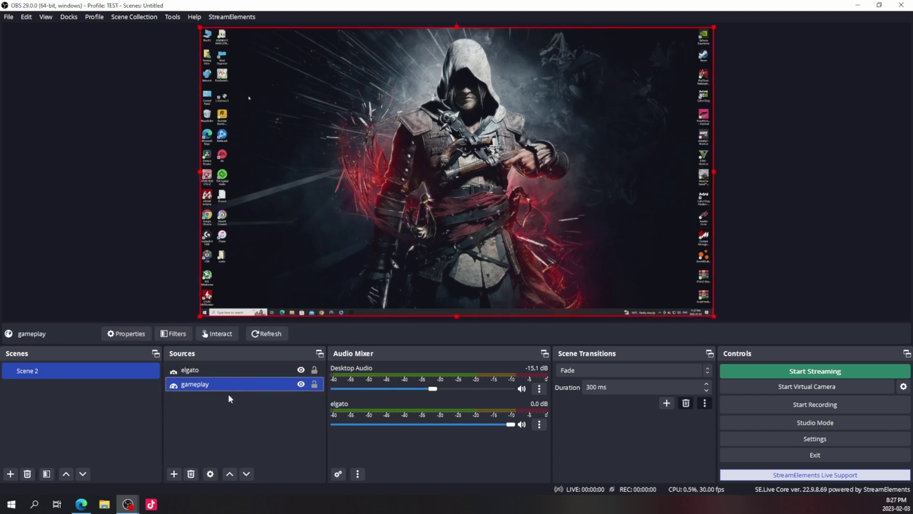
click(243, 416)
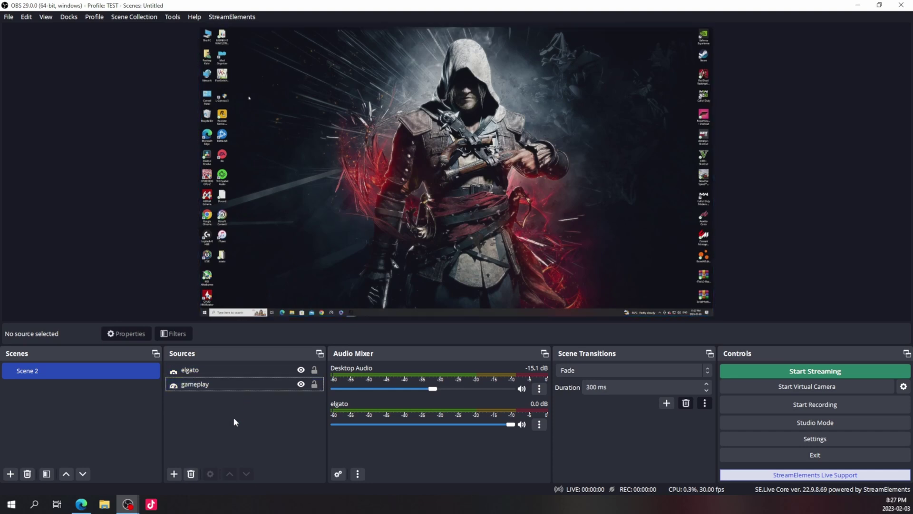
Move the gameplay source back above the elgato source so the overlay is layered over the capture.
click(213, 385)
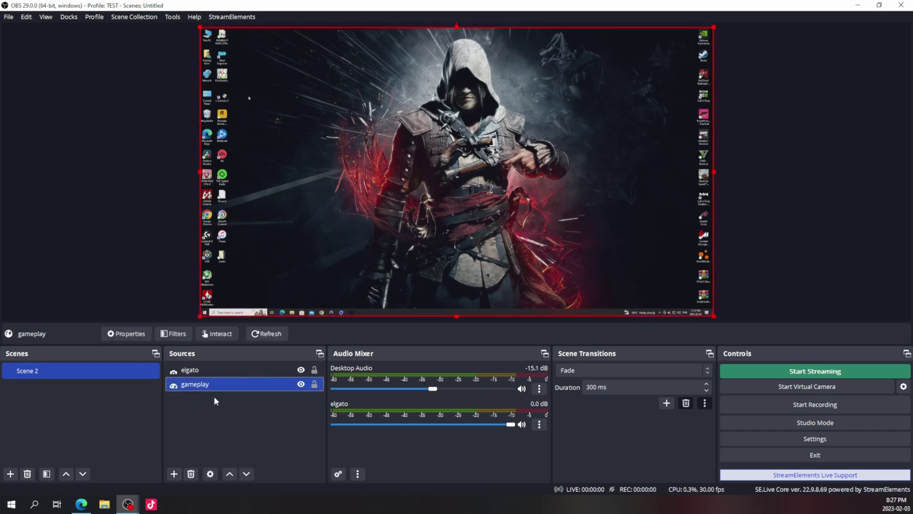
click(231, 474)
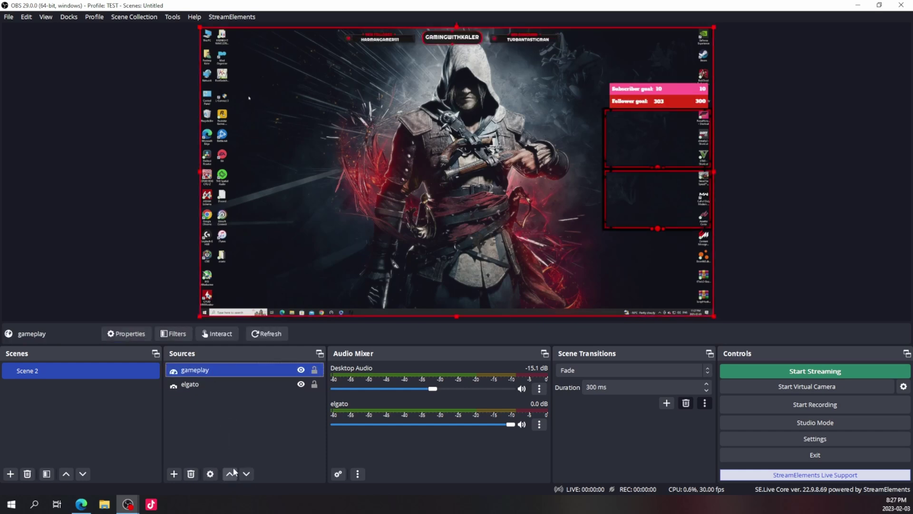
click(244, 438)
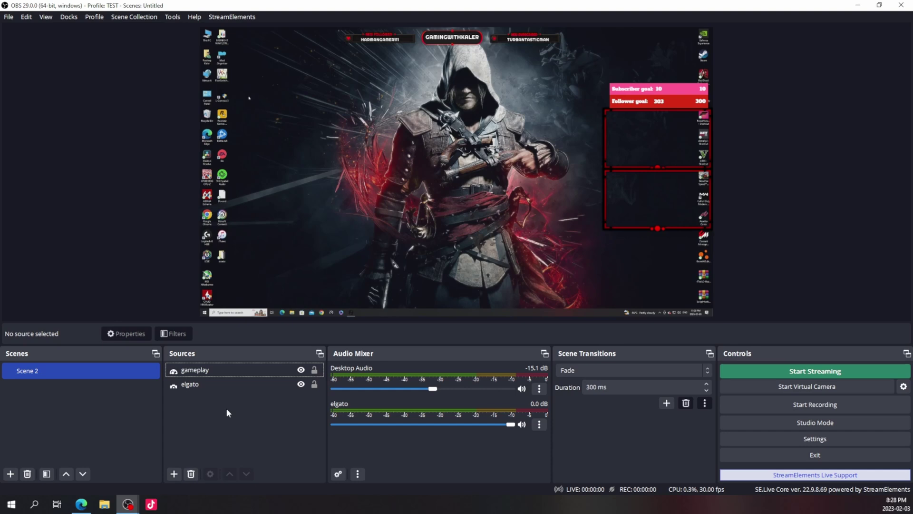
click(201, 389)
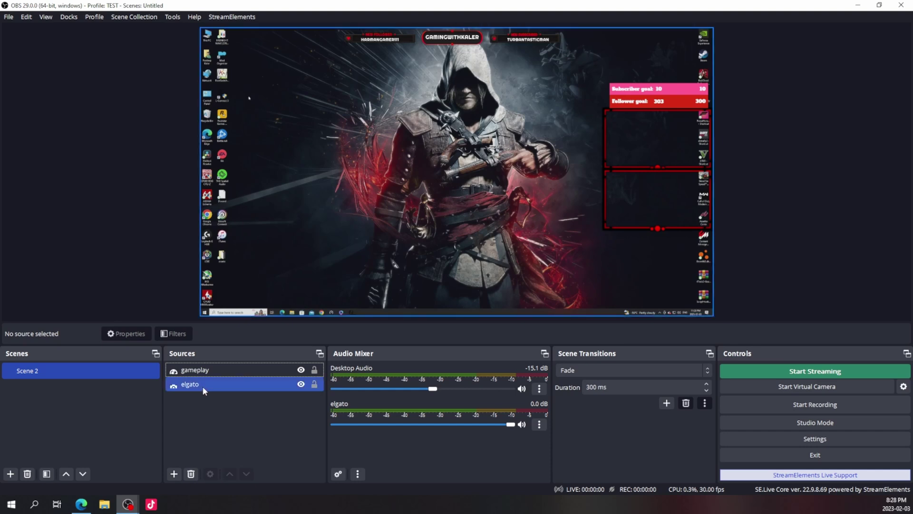
ctrl+click(203, 387)
click(214, 367)
click(335, 210)
ctrl+click(266, 383)
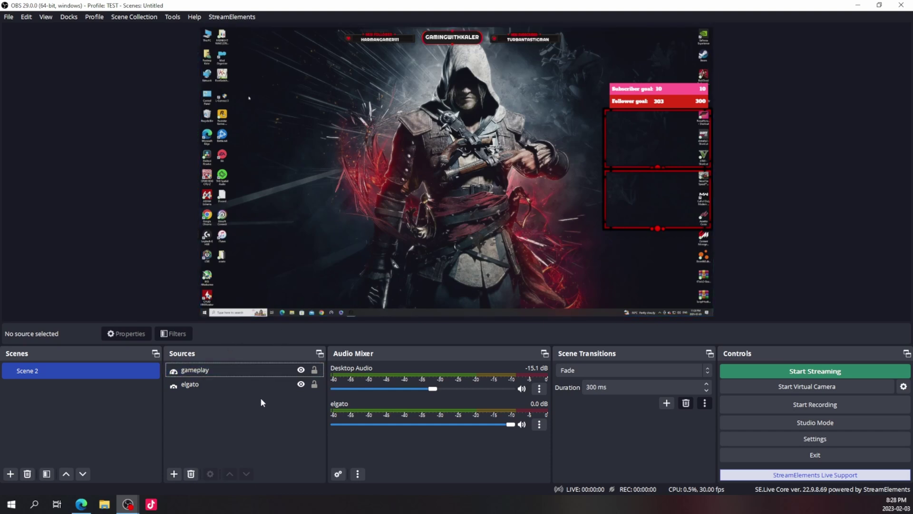
click(175, 441)
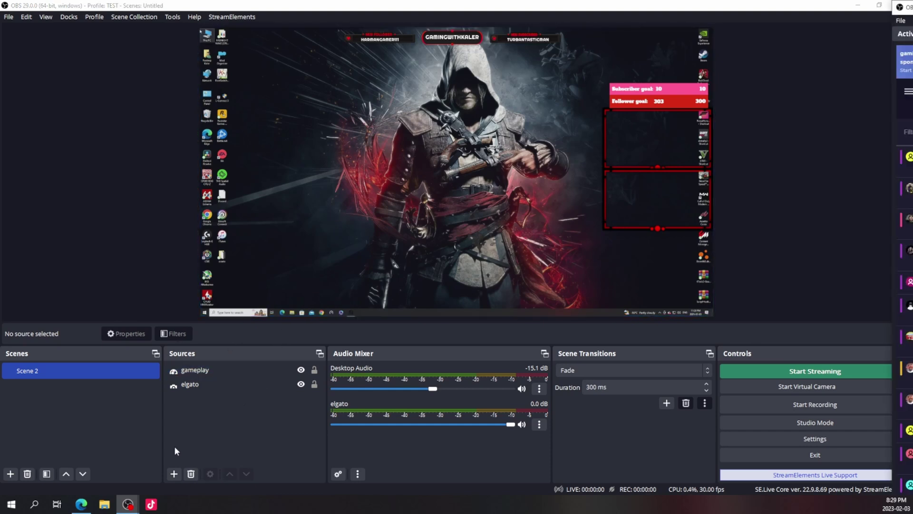
Add a new video capture device source named "face cam" to the scene.
click(175, 473)
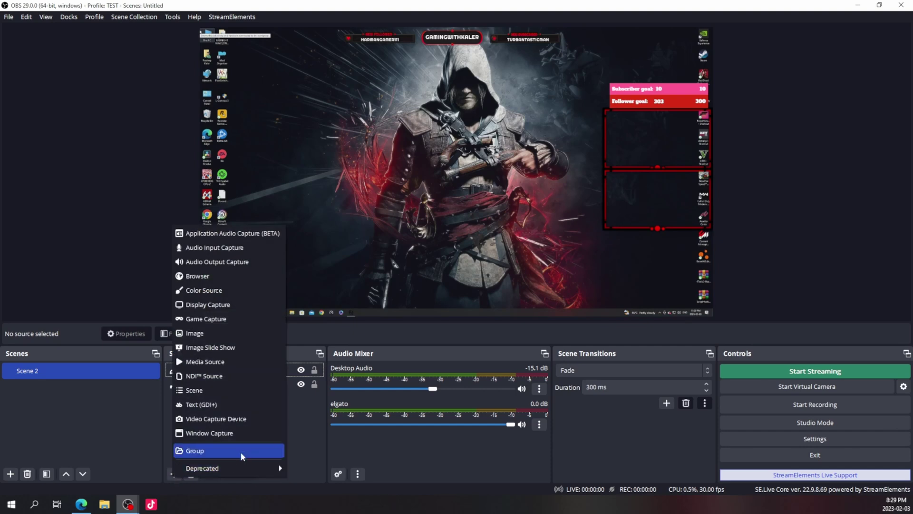
click(240, 420)
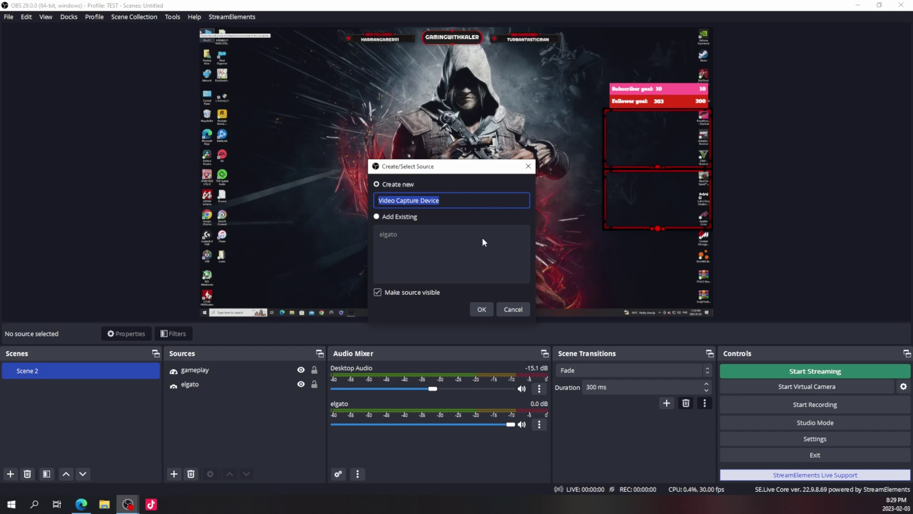
text(face )
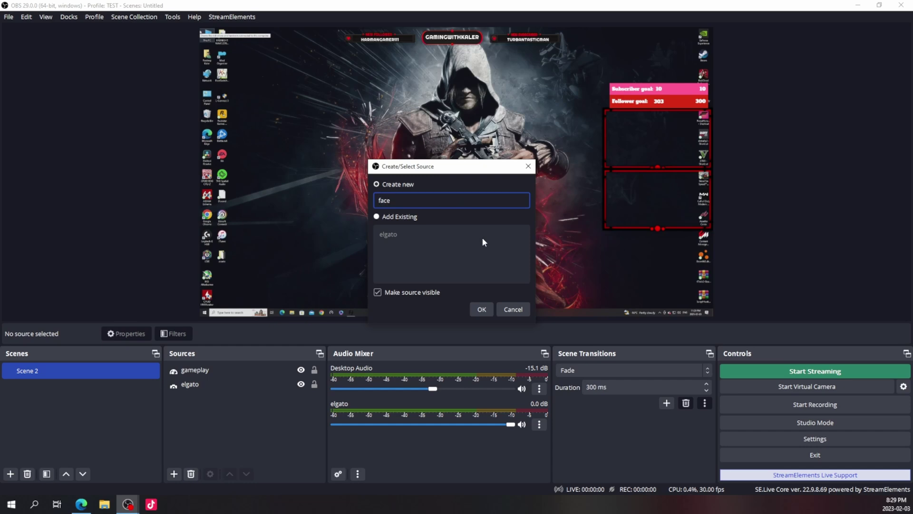
text(cam)
click(484, 310)
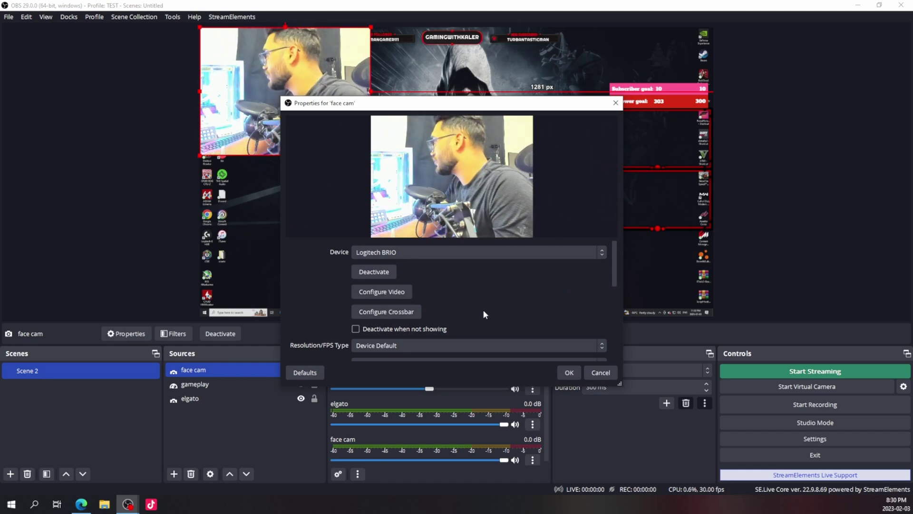
Set the Logitech BRIO face cam source to a custom resolution of 1920x1080 and apply its properties.
scroll(479, 314, down, 1)
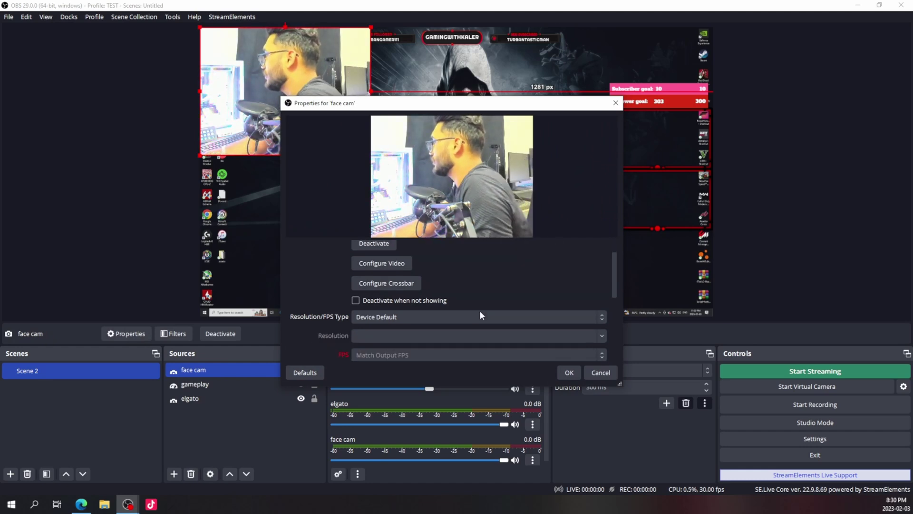
click(425, 320)
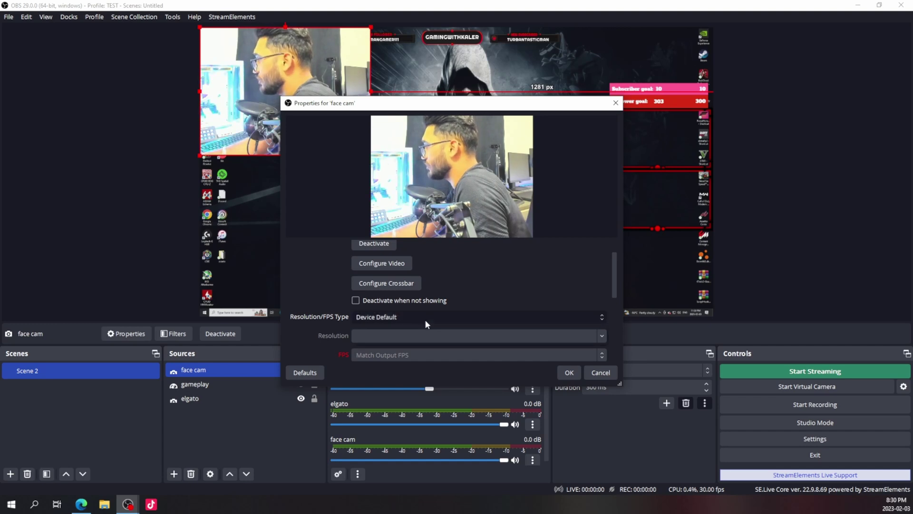
click(418, 339)
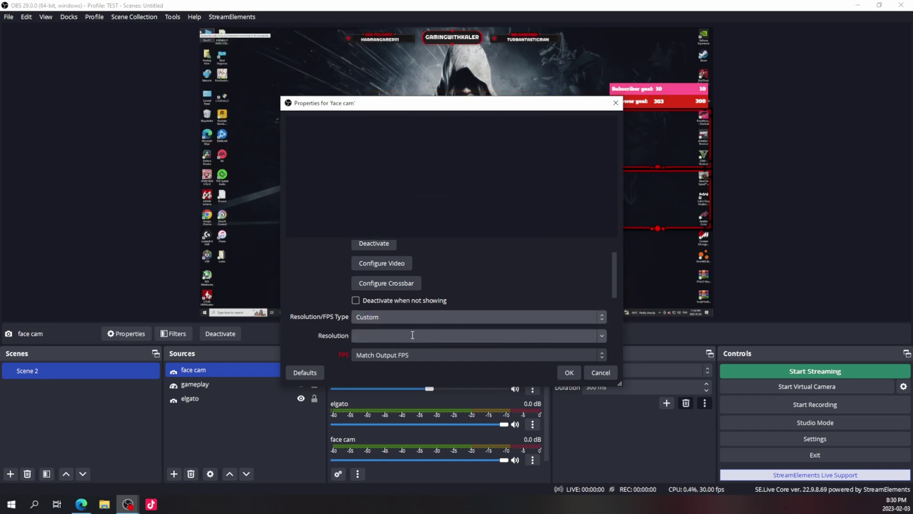
click(413, 334)
text(1920x1080)
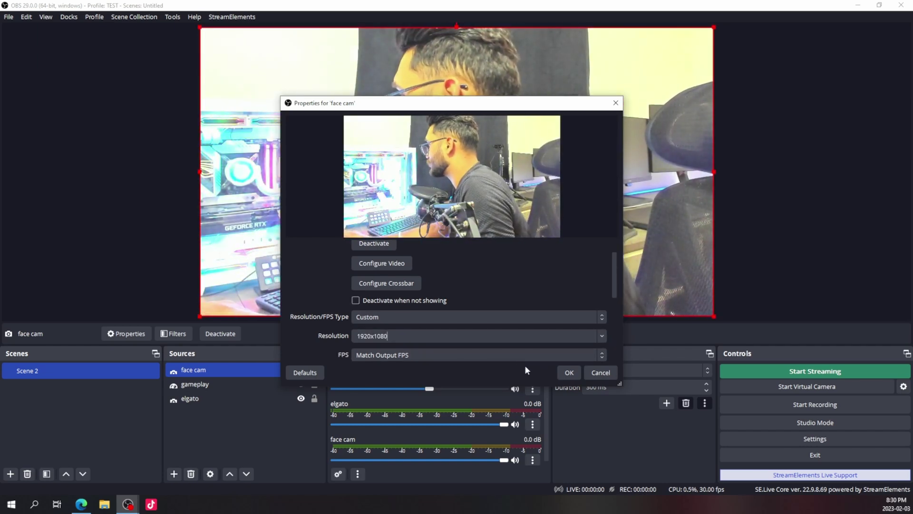
click(569, 373)
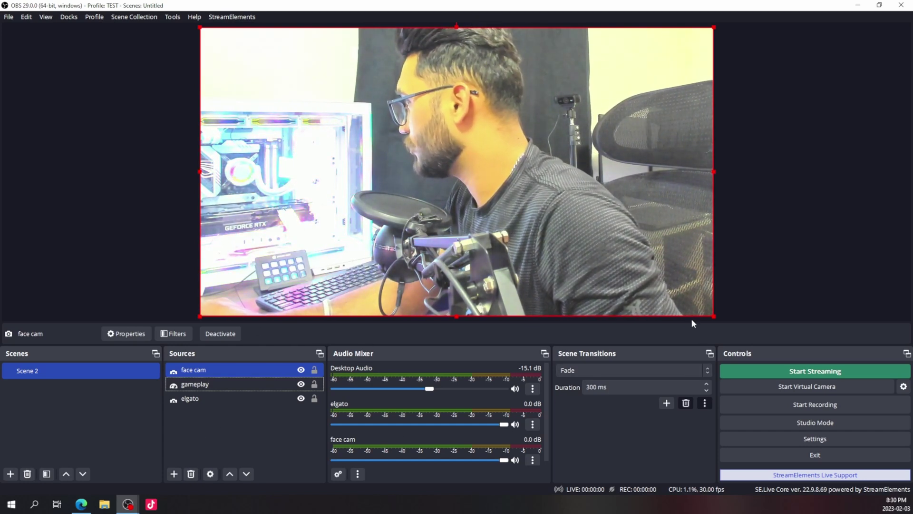
Shrink the face cam source and fit it inside the overlay's upper webcam frame, below the follower goal bar.
drag(712, 316, 673, 139)
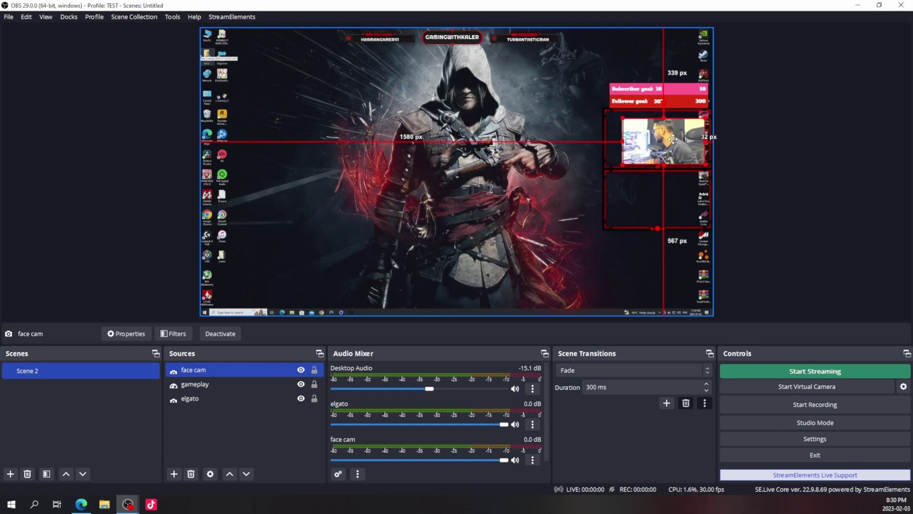
drag(623, 119, 607, 109)
click(537, 118)
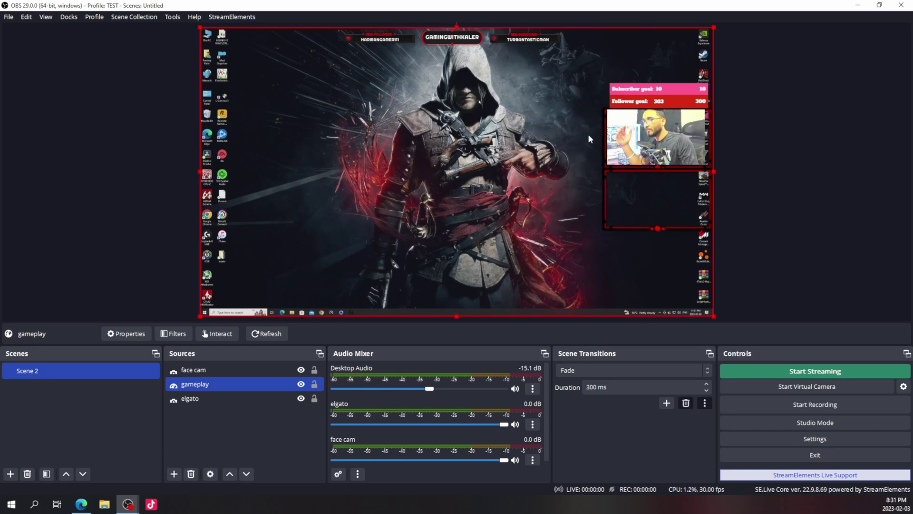
ctrl+click(233, 372)
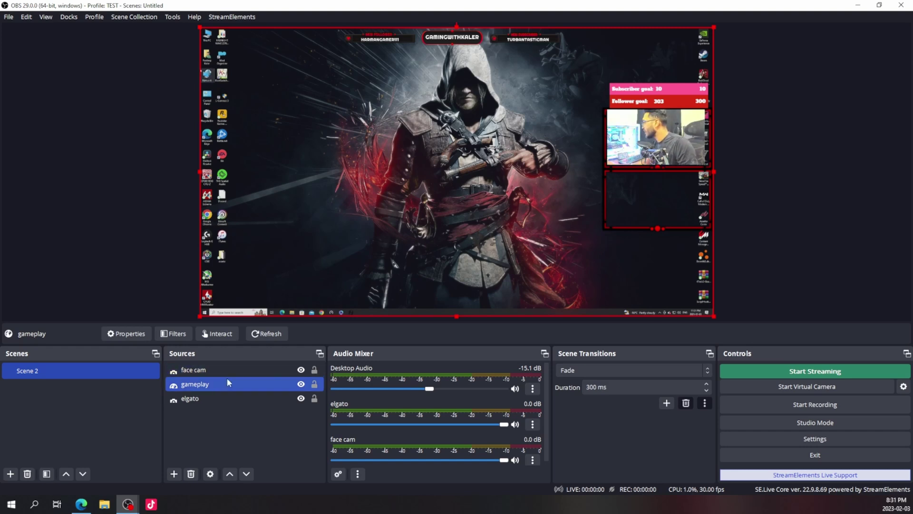
ctrl+click(214, 369)
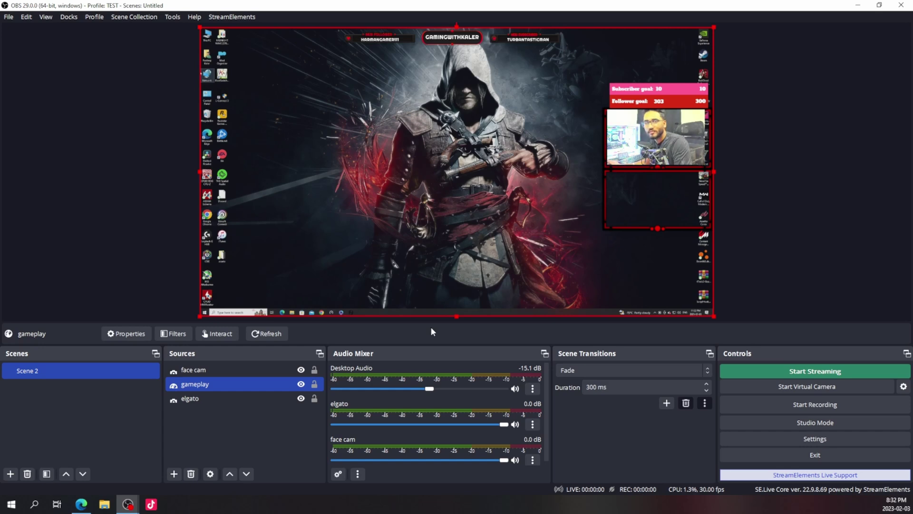
Add a new browser source named "alerts", keeping the default URL and the 800 by 600 size.
click(173, 475)
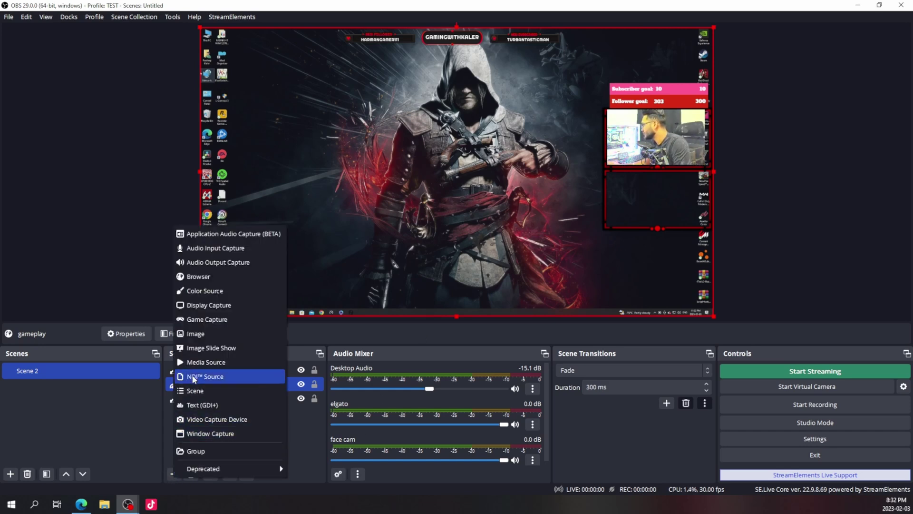
click(217, 276)
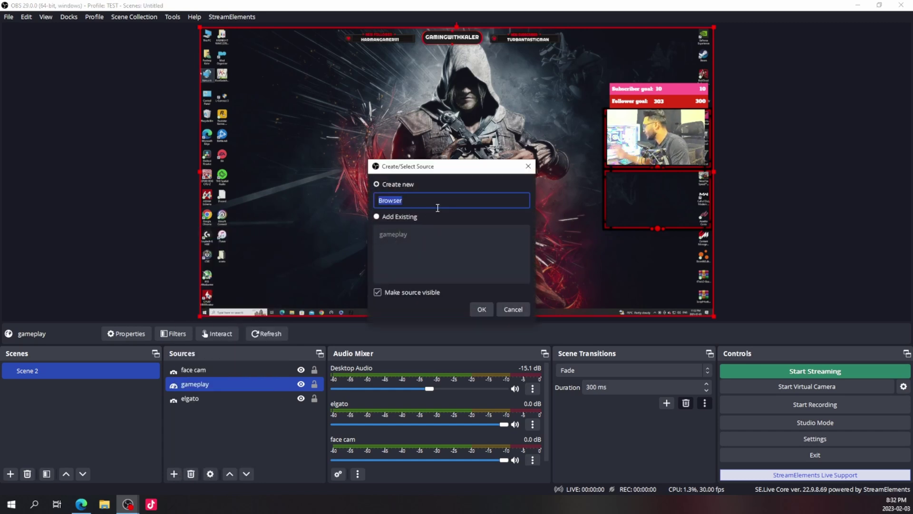
text(cust)
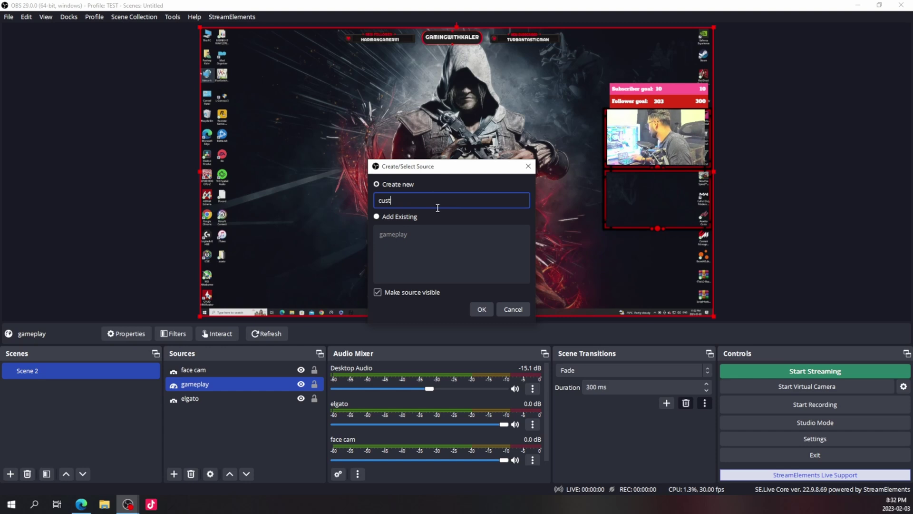
text(ome=)
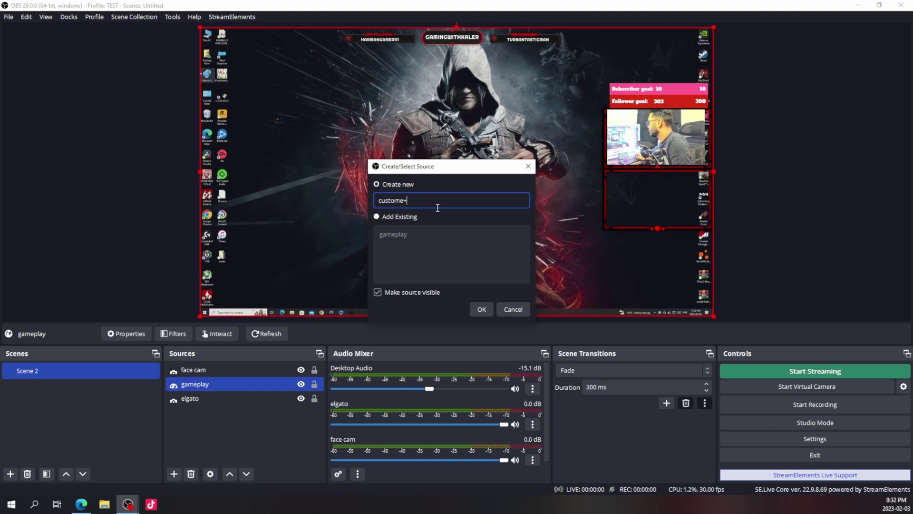
key(BackSpace)
key(BackSpace)
key(BackSpace)
key(BackSpace)
key(BackSpace)
key(BackSpace)
key(BackSpace)
key(BackSpace)
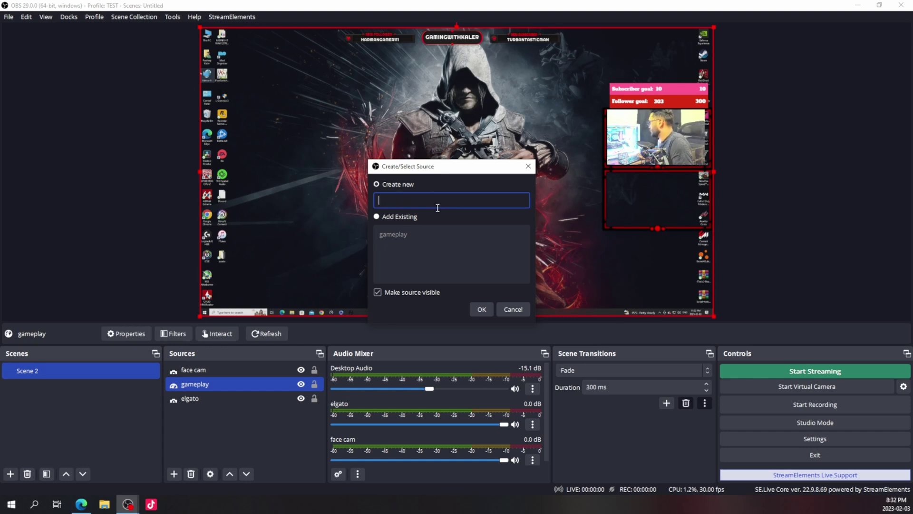
text(alerts)
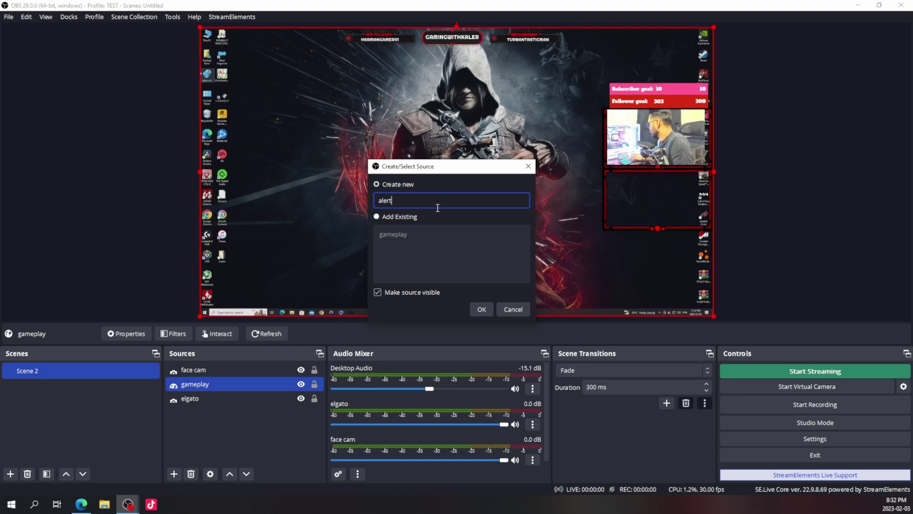
click(481, 309)
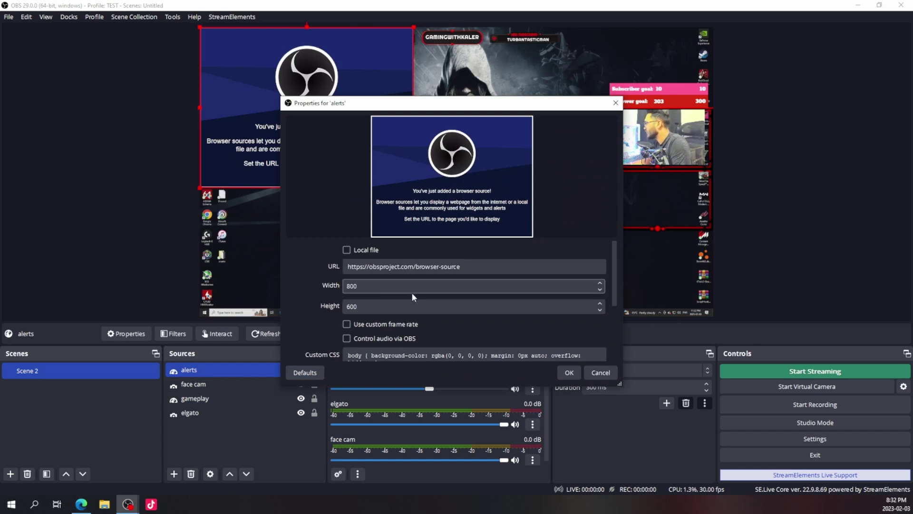
click(569, 372)
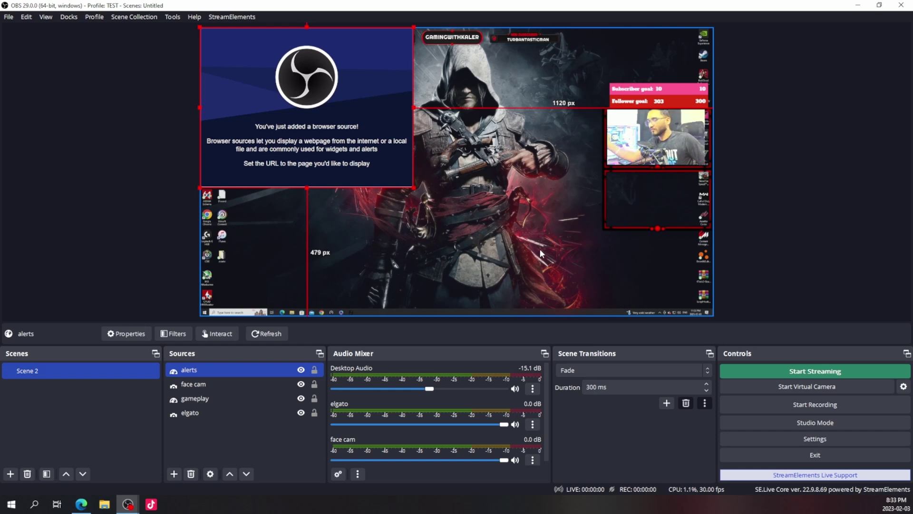
Try the alerts source at a smaller size in the upper middle of the canvas, and delete it from the scene.
drag(414, 187, 346, 137)
drag(288, 95, 472, 156)
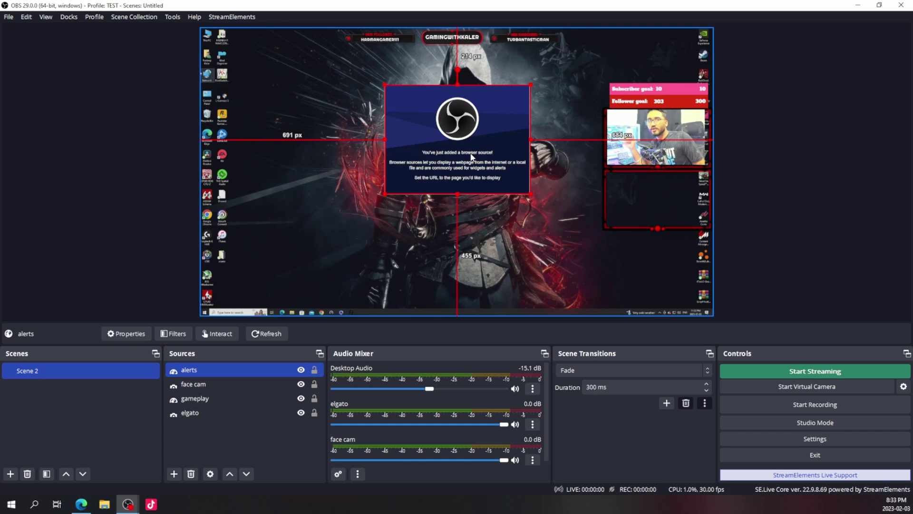
key(Delete)
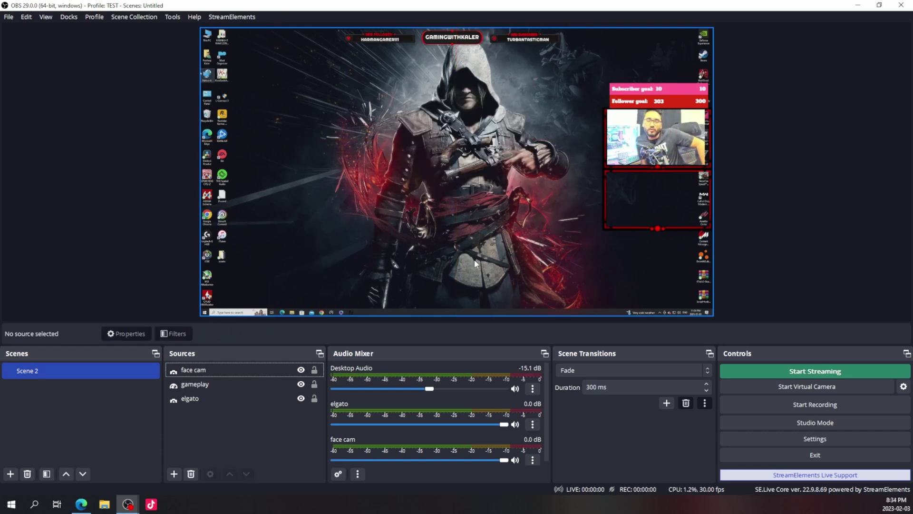